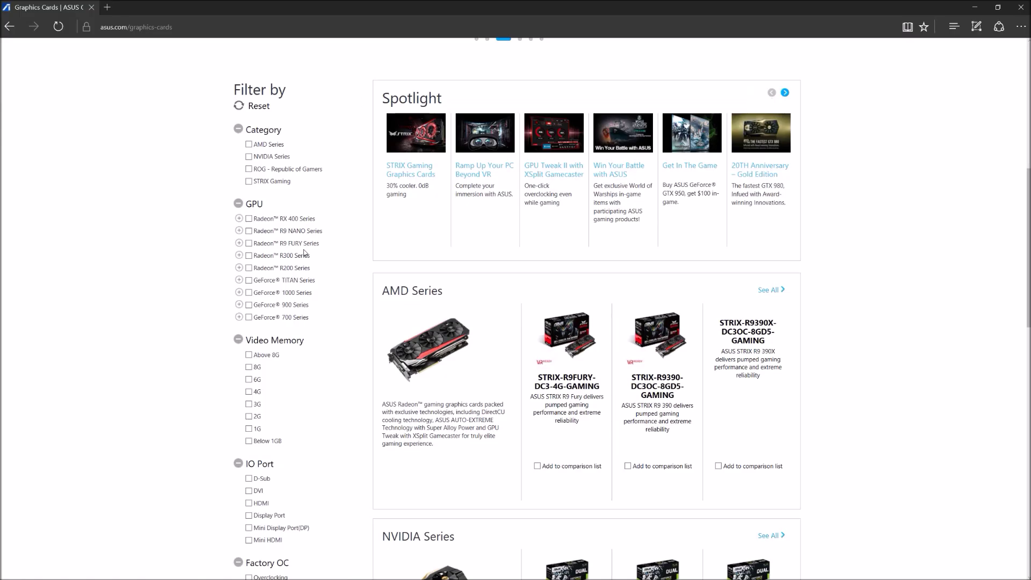
scroll(304, 253, down, 2)
scroll(304, 253, down, 1)
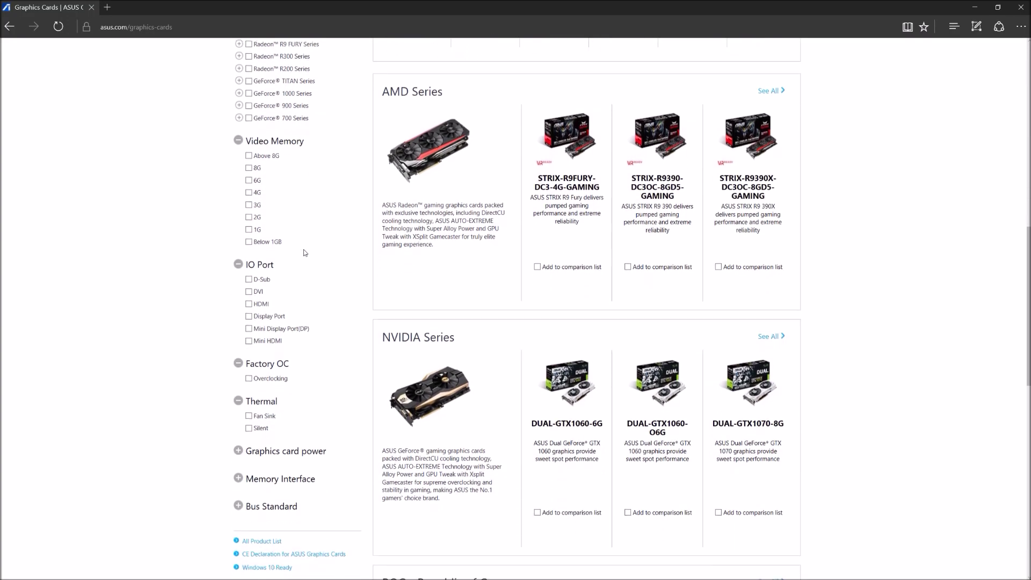
scroll(304, 252, down, 2)
scroll(304, 252, down, 1)
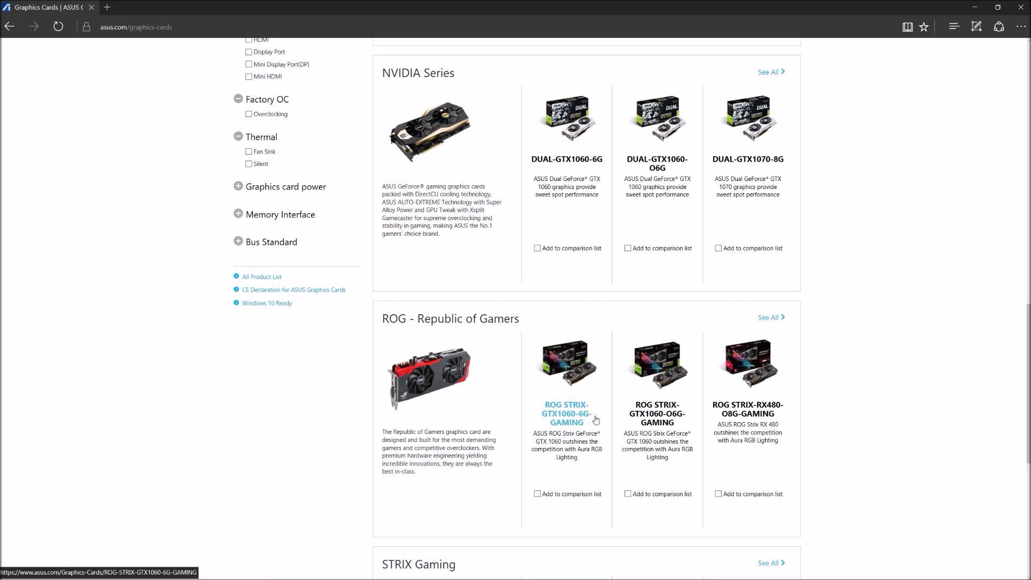
Step: Open the ROG STRIX-GTX1060-O6G-GAMING product page from the graphics cards listing
click(655, 416)
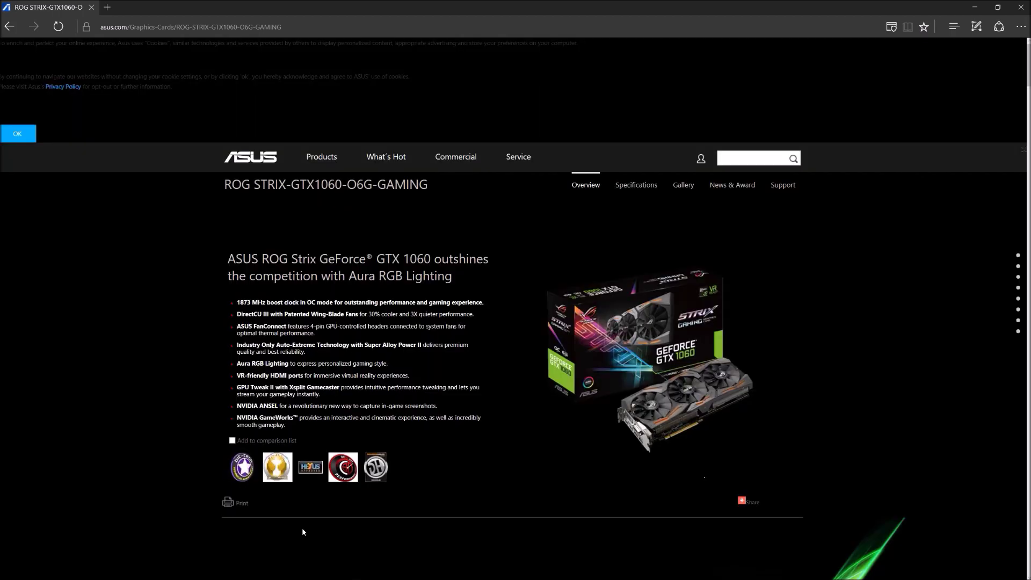
Step: Show the STRIX GTX 1060's full specifications and dismiss the cookie notice
click(630, 180)
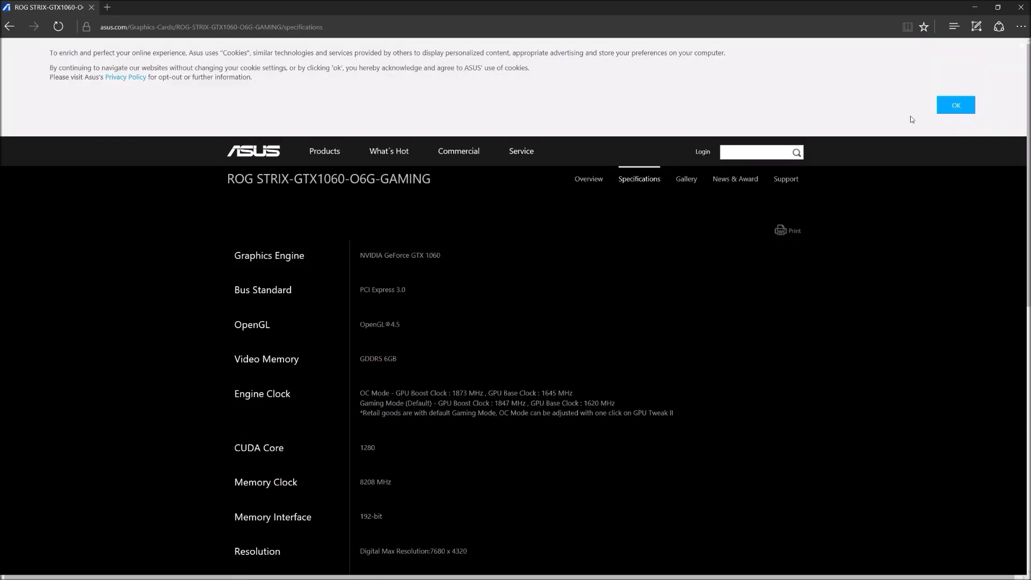
click(958, 104)
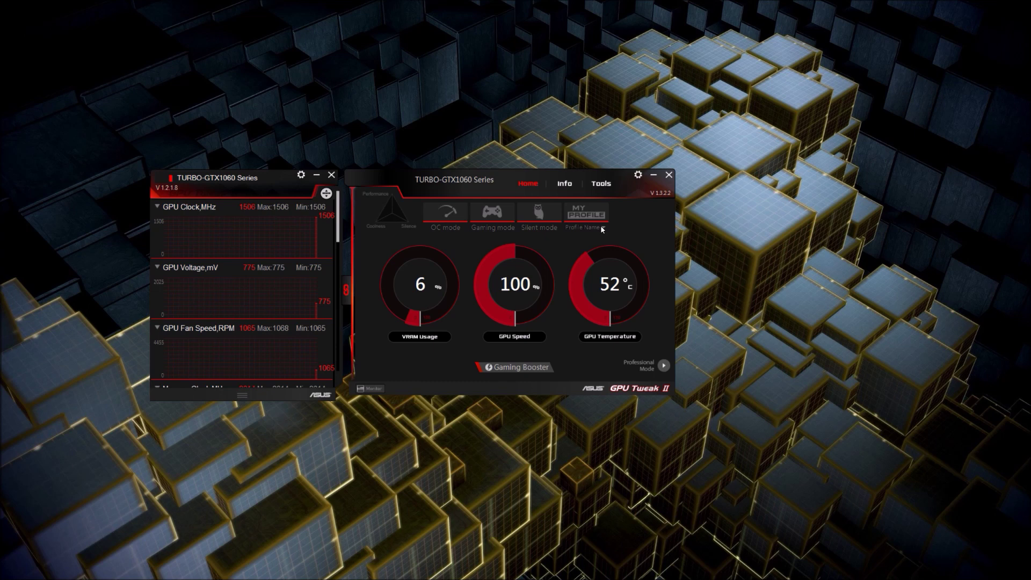
Step: Switch GPU Tweak II into Professional Mode with clock, voltage, fan and power sliders
click(661, 365)
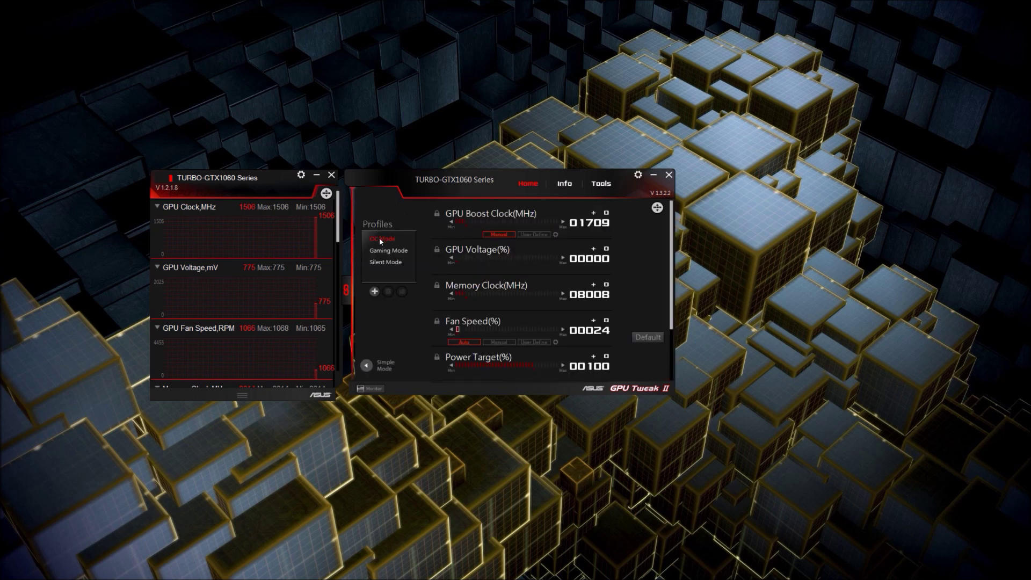
Step: Add a new profile named STRIX OC and set GPU Boost Clock to 1847 MHz
click(374, 292)
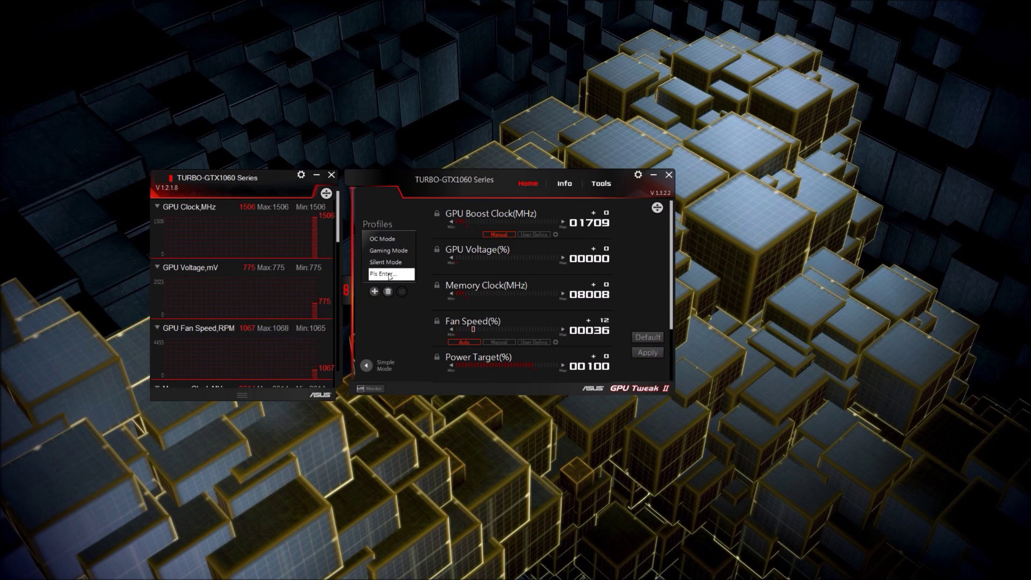
text(STRIX OC)
key(Return)
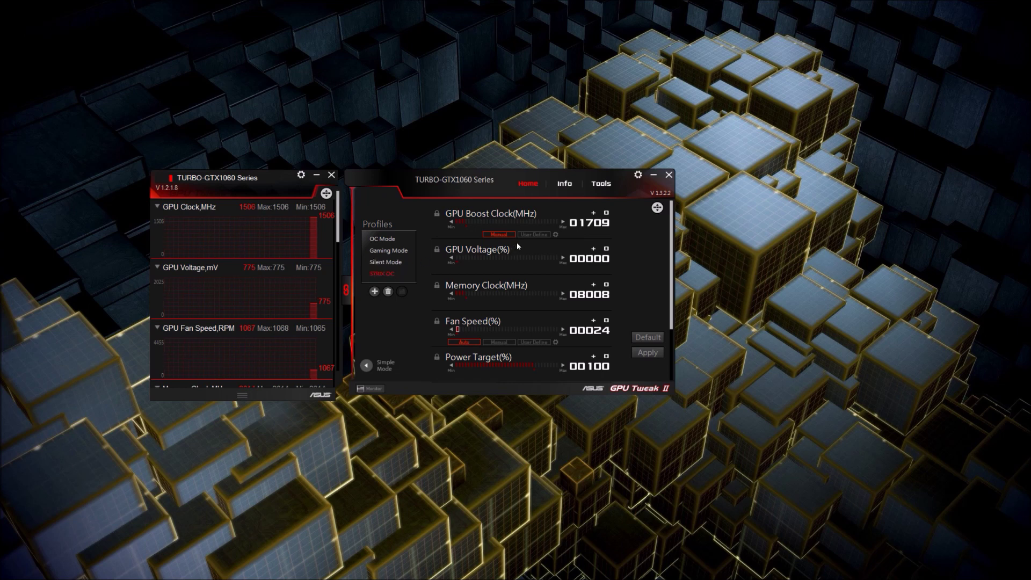
click(594, 225)
text(1847)
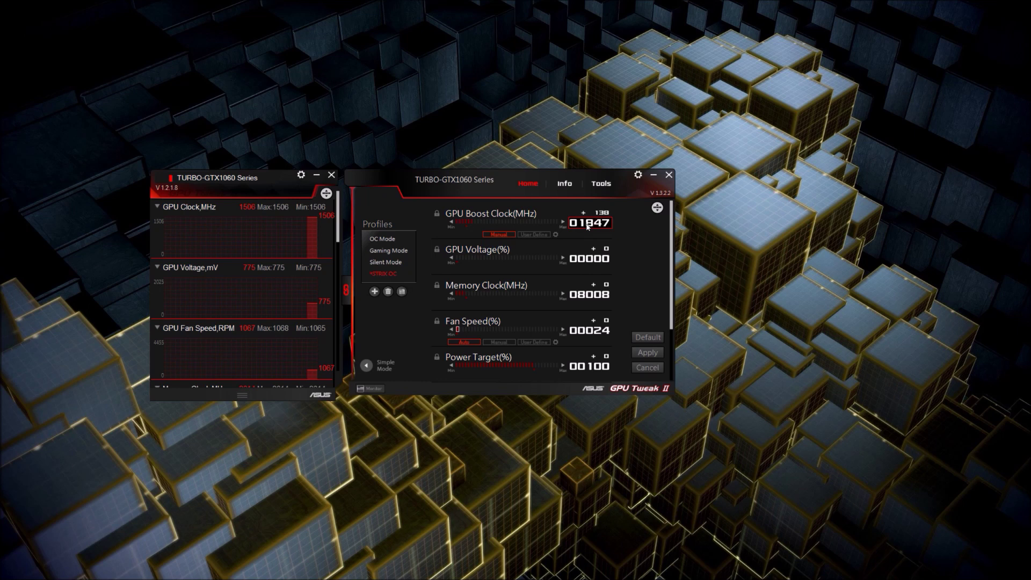
Step: Set Memory Clock to 8208 MHz and save the values to STRIX OC
click(598, 296)
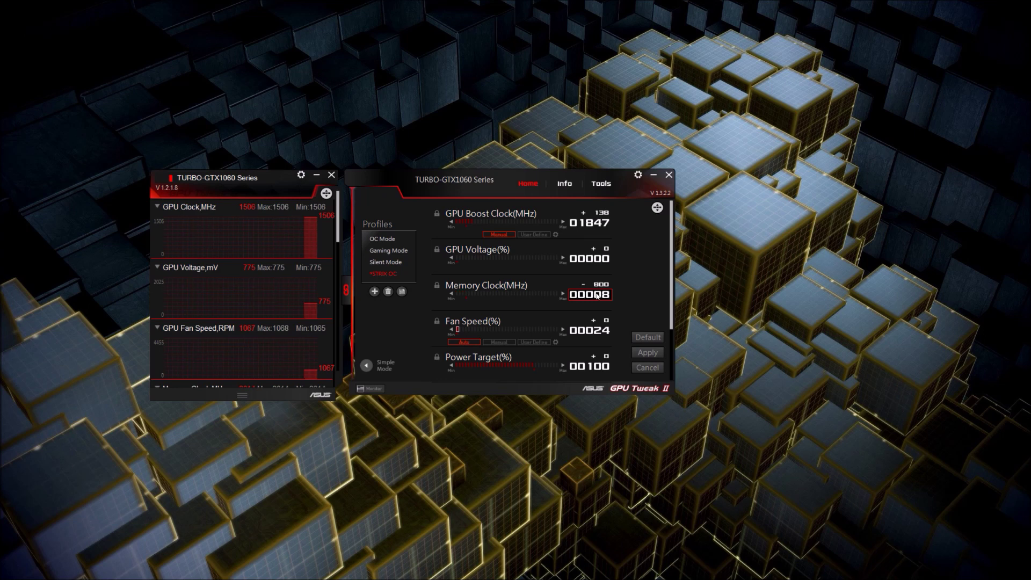
text(208)
key(Return)
click(605, 294)
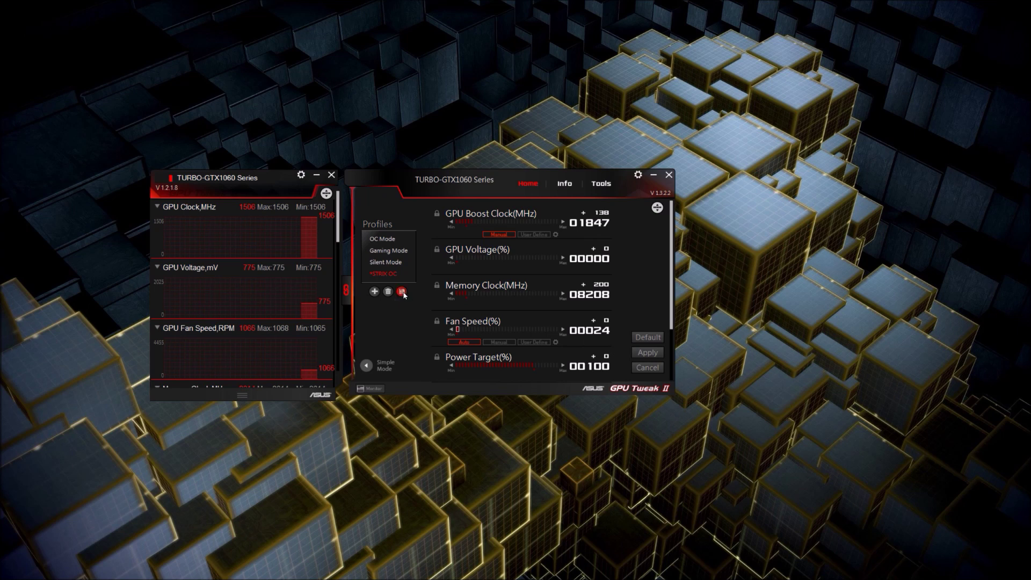
click(401, 292)
click(375, 292)
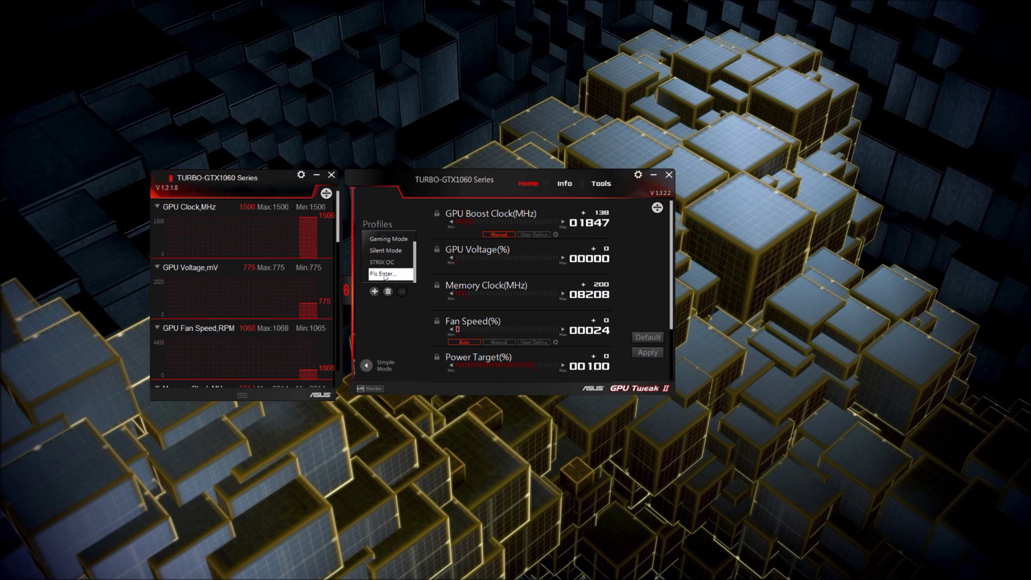
Step: Name the second profile STRIX OC+ and save GPU Boost Clock 1873 MHz with 110% power target
click(385, 276)
text(STRIX OC+)
click(596, 225)
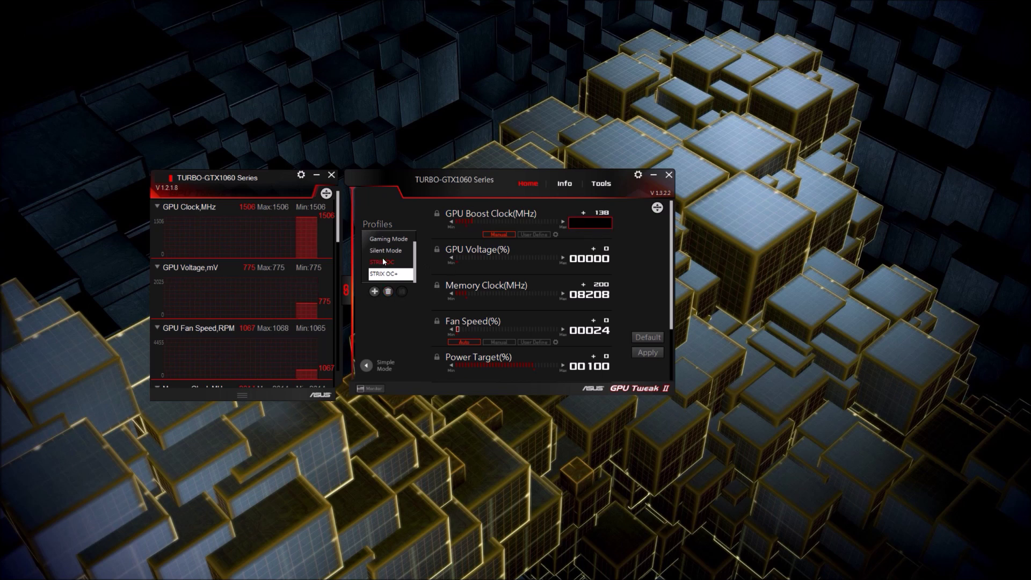
click(383, 273)
click(596, 223)
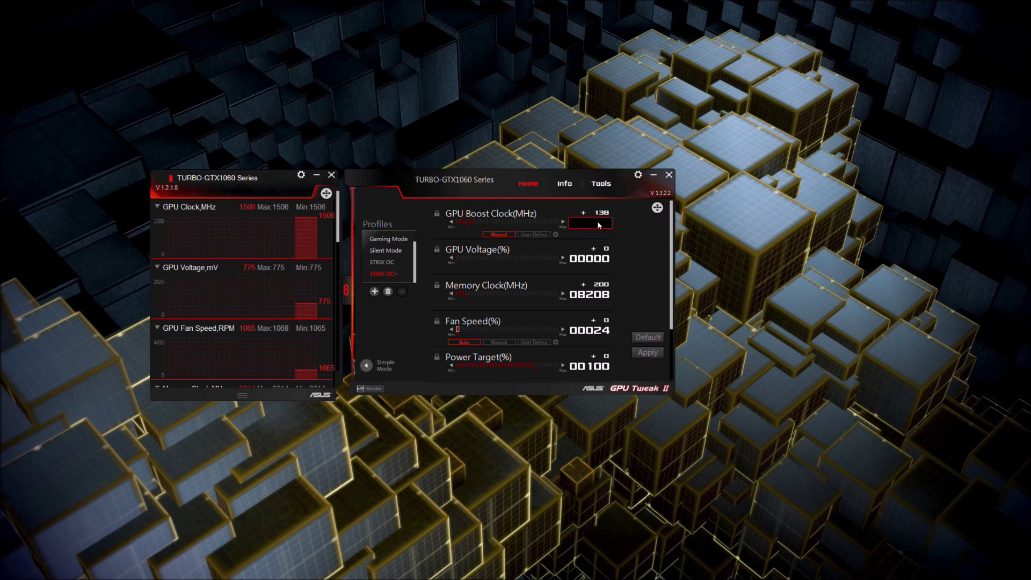
text(187)
text(3)
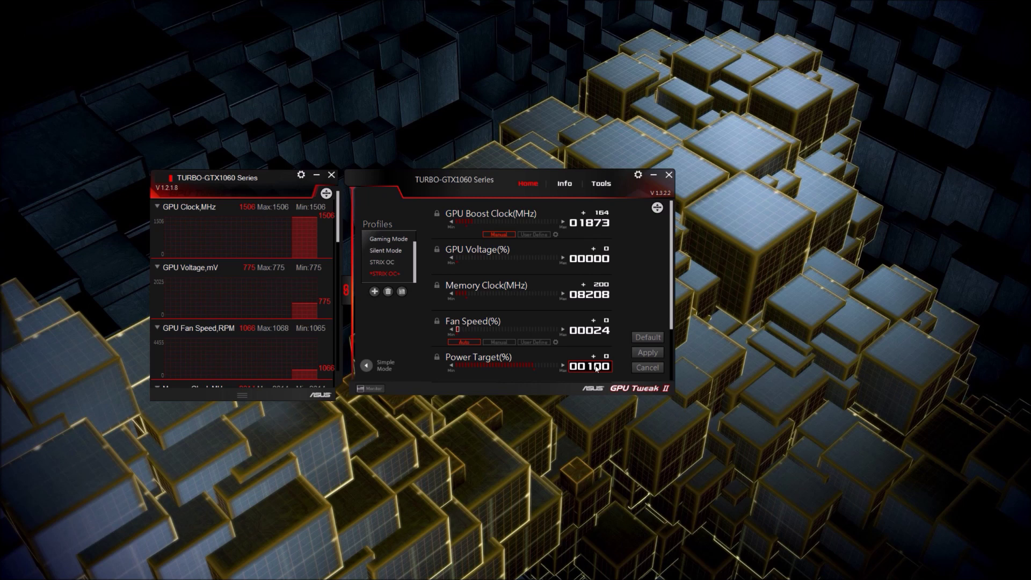
drag(534, 365, 550, 369)
click(403, 294)
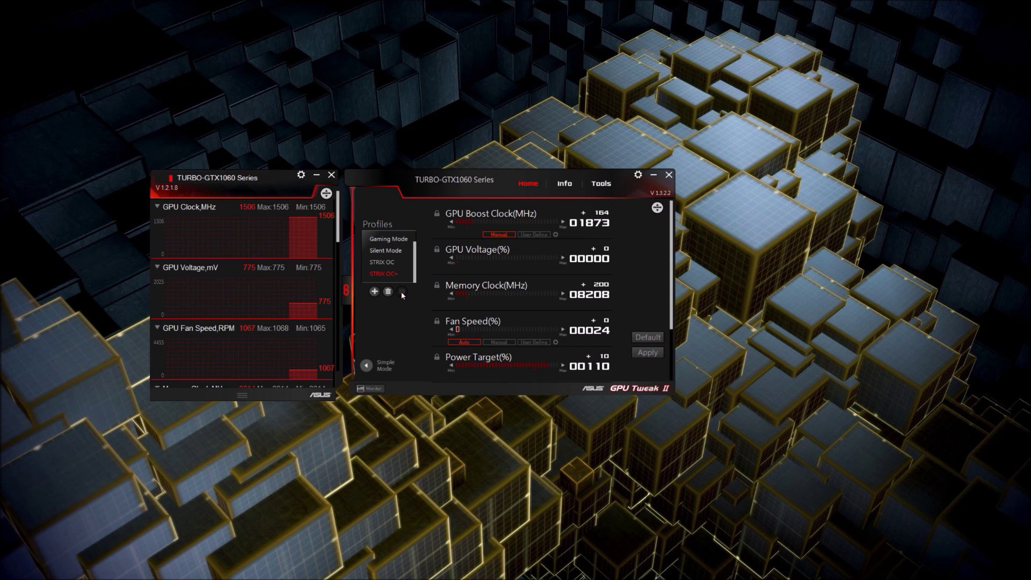
Step: Apply STRIX OC+ to the card and cycle through STRIX OC, Gaming, Silent and STRIX OC+ profiles
click(650, 354)
click(383, 263)
click(387, 241)
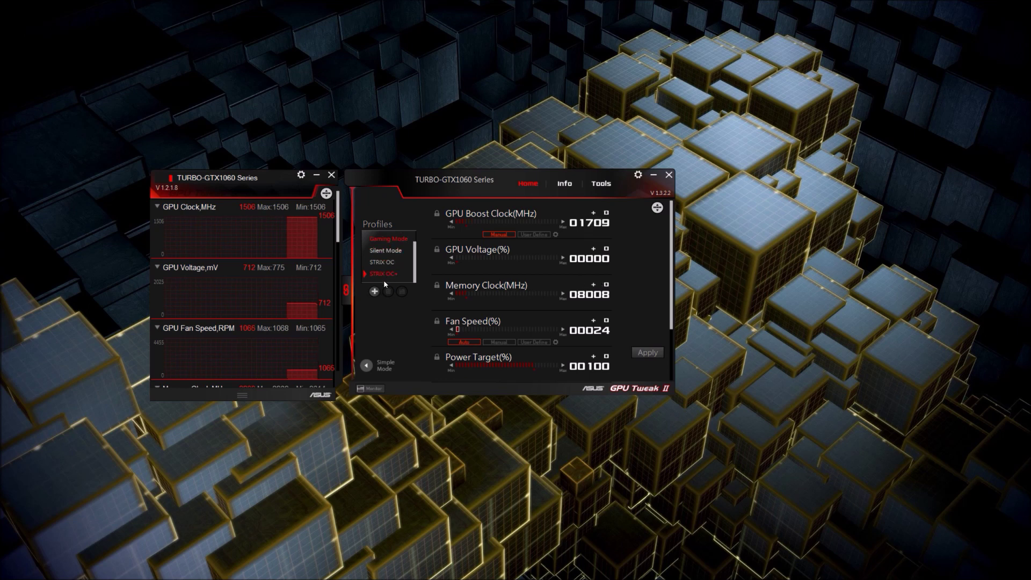
click(386, 250)
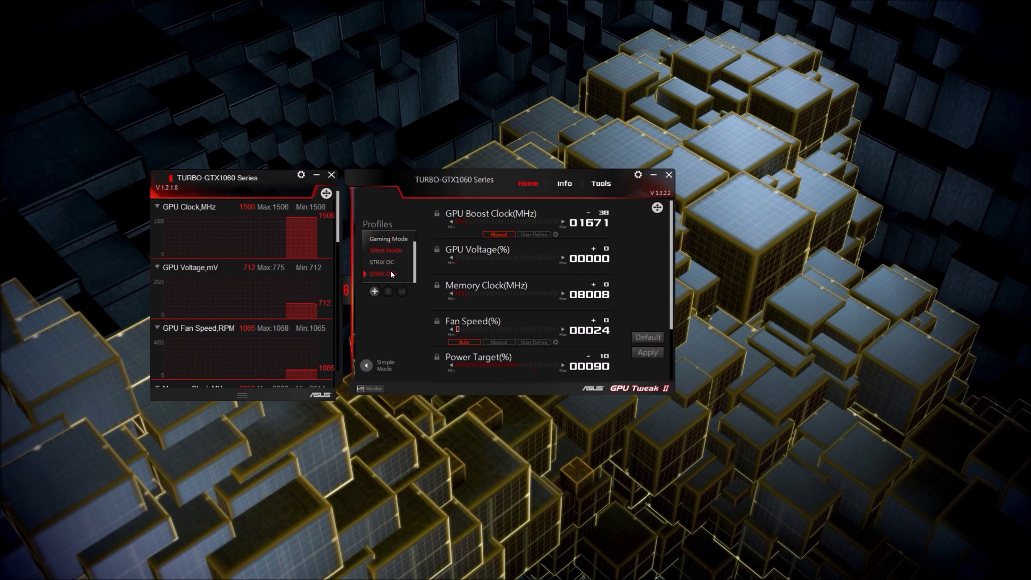
click(387, 263)
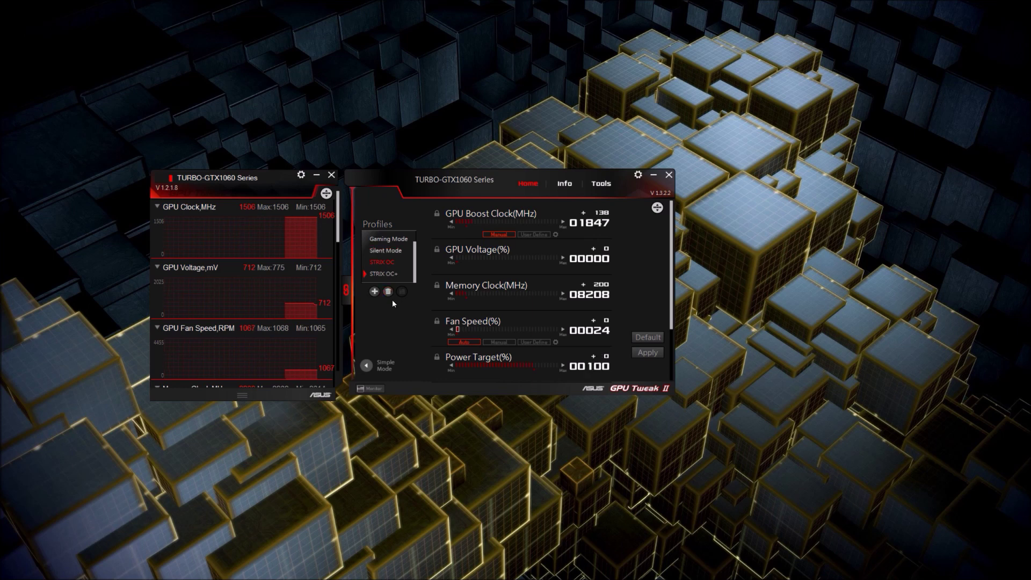
click(385, 274)
Step: Save a 105% power target to STRIX OC, then reload STRIX OC+
click(389, 266)
drag(534, 366, 542, 366)
click(401, 292)
click(380, 272)
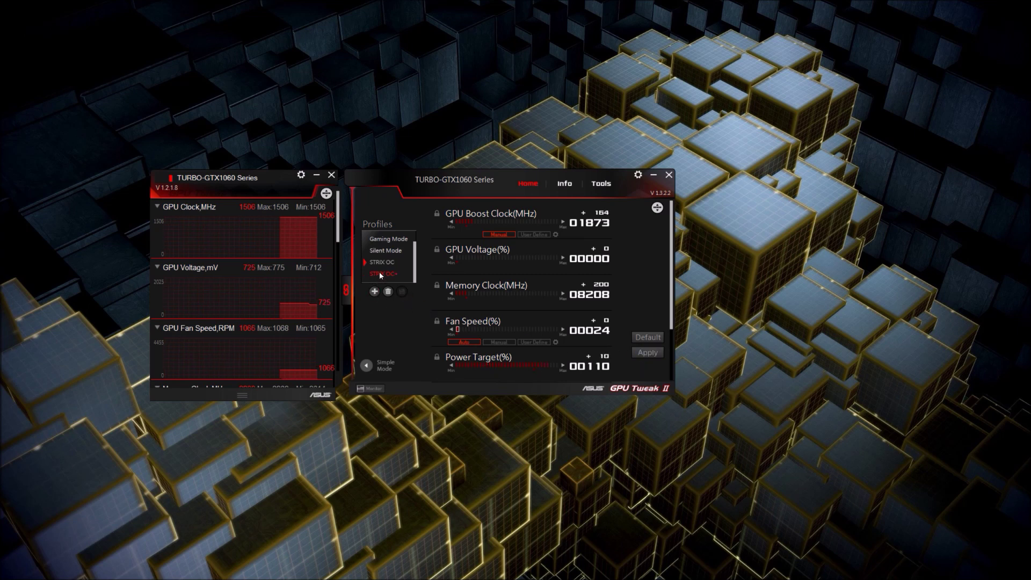
click(379, 266)
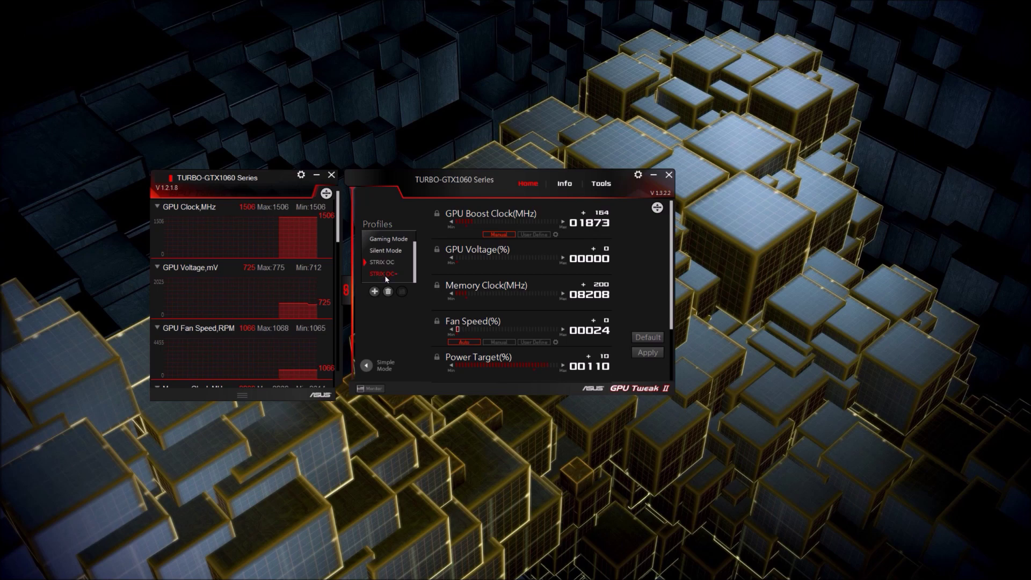